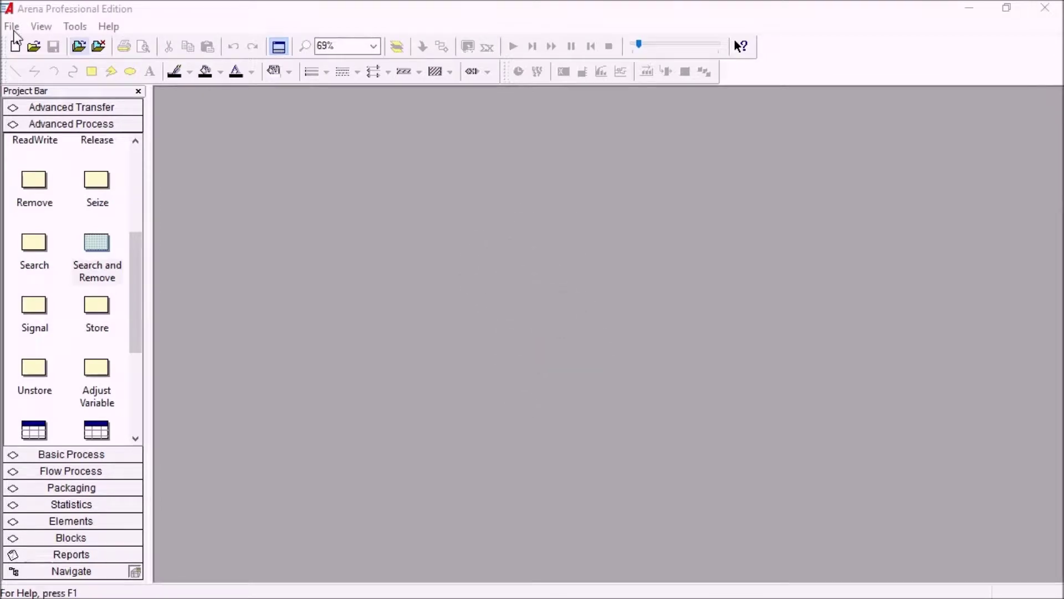
- Use File > Browse Examples to list the sample .doe models in the Arena Examples folder
click(12, 27)
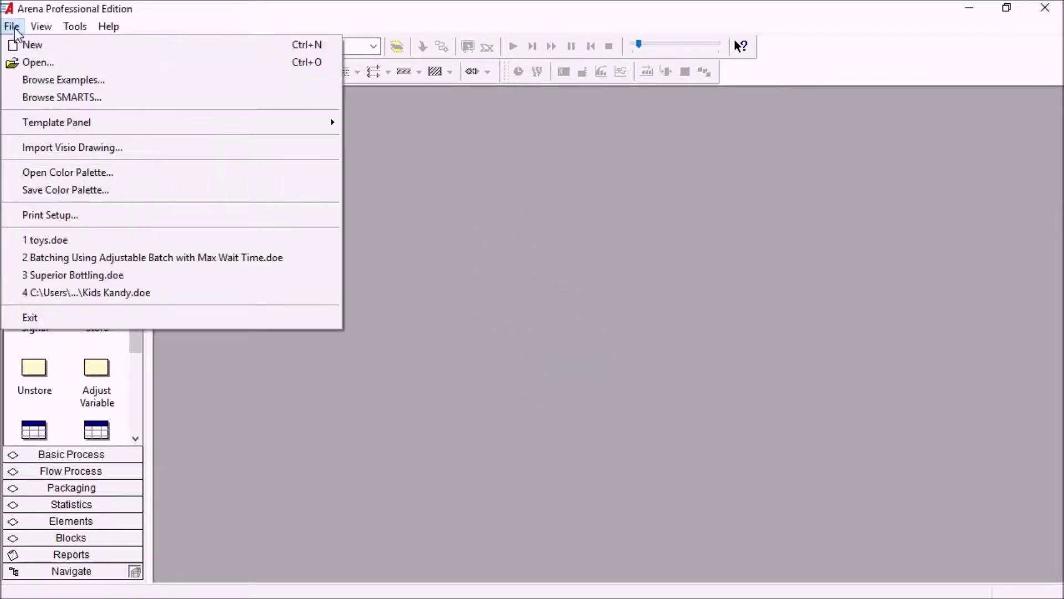
click(54, 83)
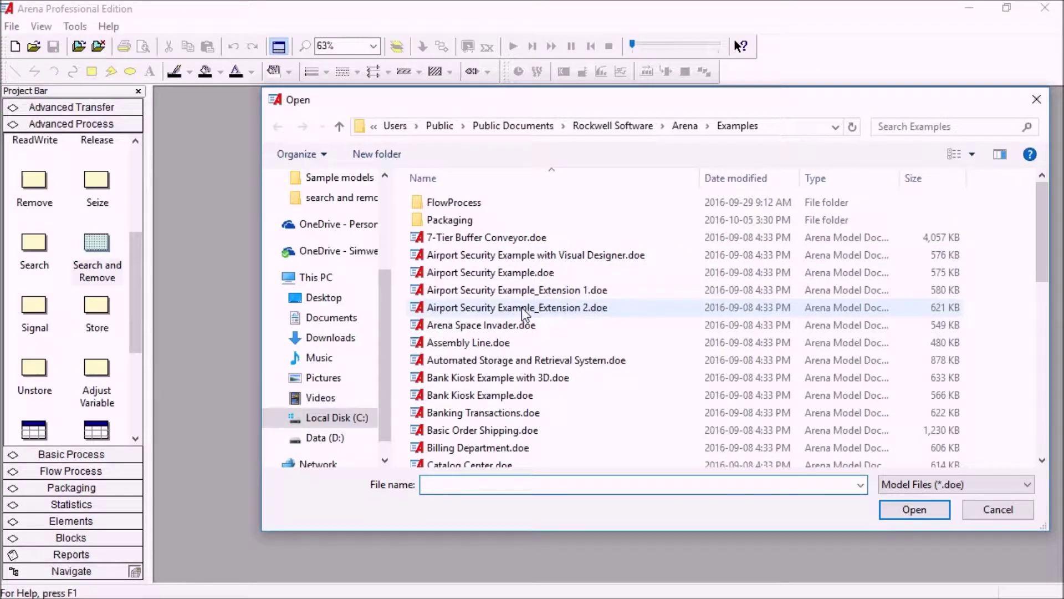
click(521, 308)
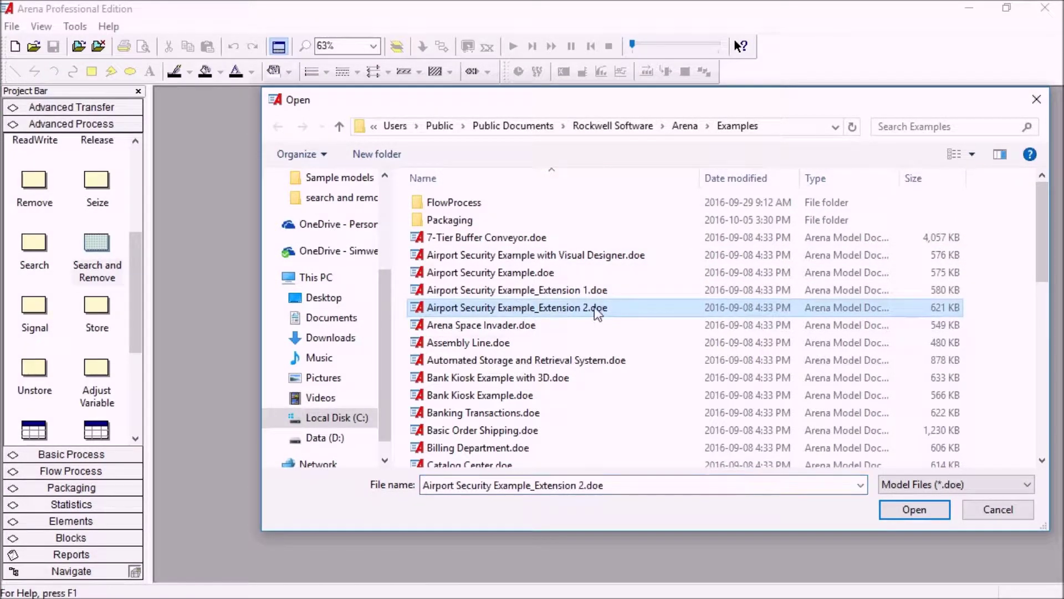
scroll(554, 327, down, 1)
scroll(529, 369, down, 2)
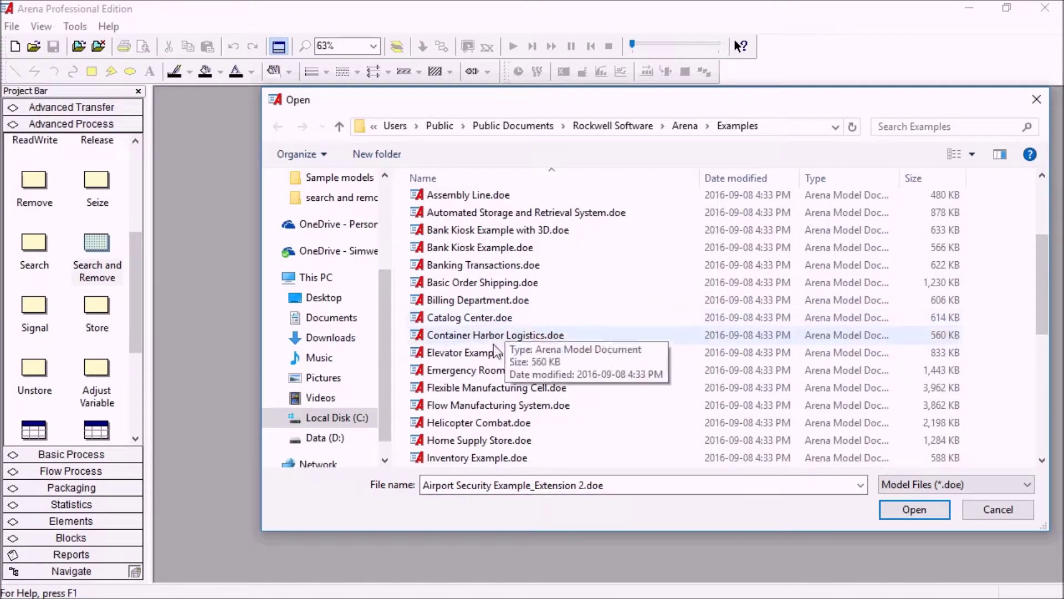
click(463, 368)
scroll(499, 355, down, 3)
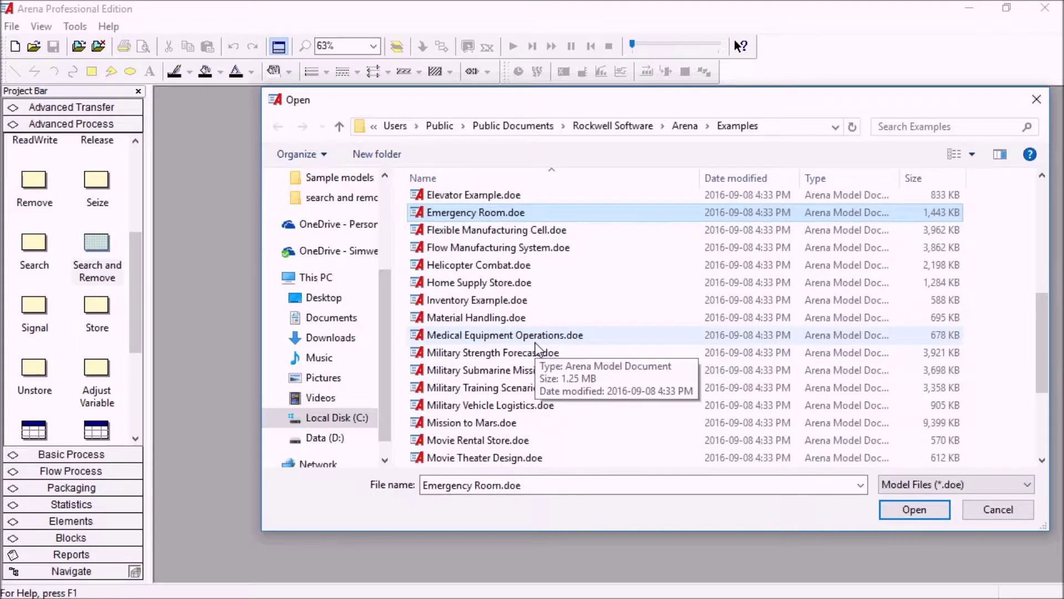
click(532, 352)
scroll(534, 352, down, 3)
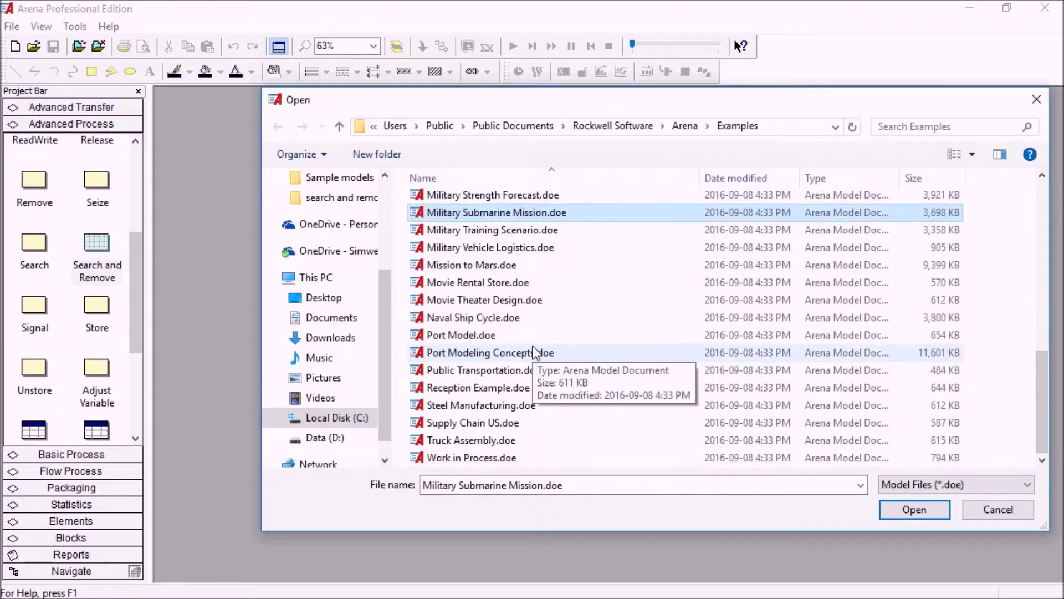
click(471, 335)
click(472, 405)
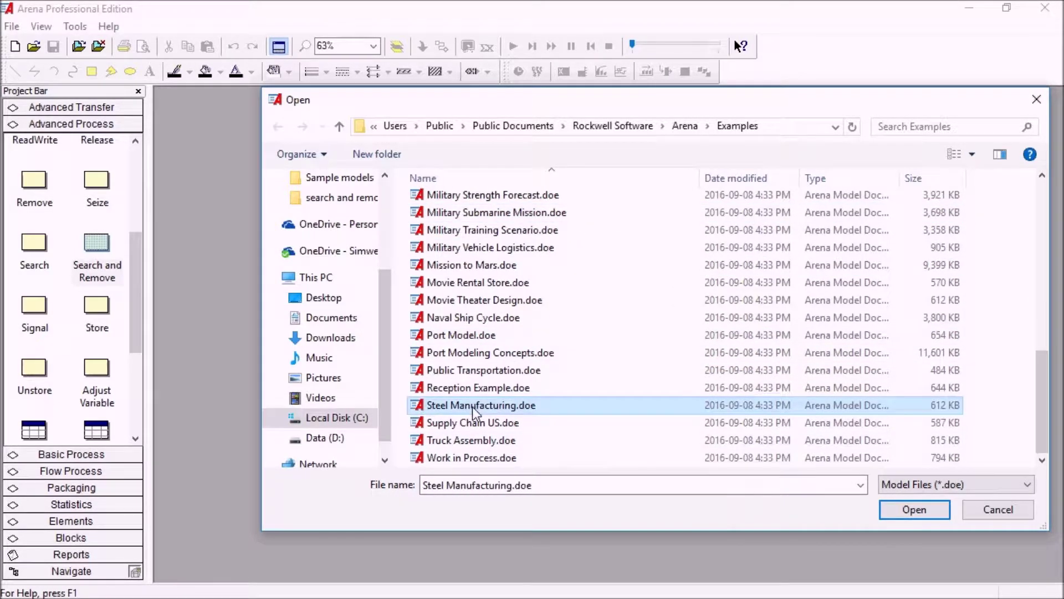
scroll(531, 377, up, 10)
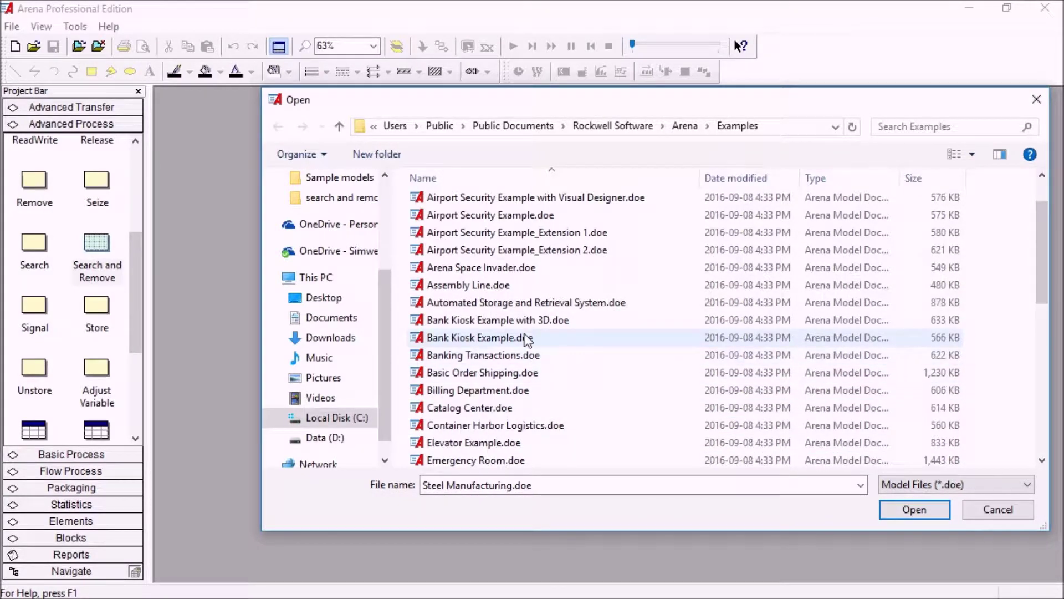
double_click(524, 320)
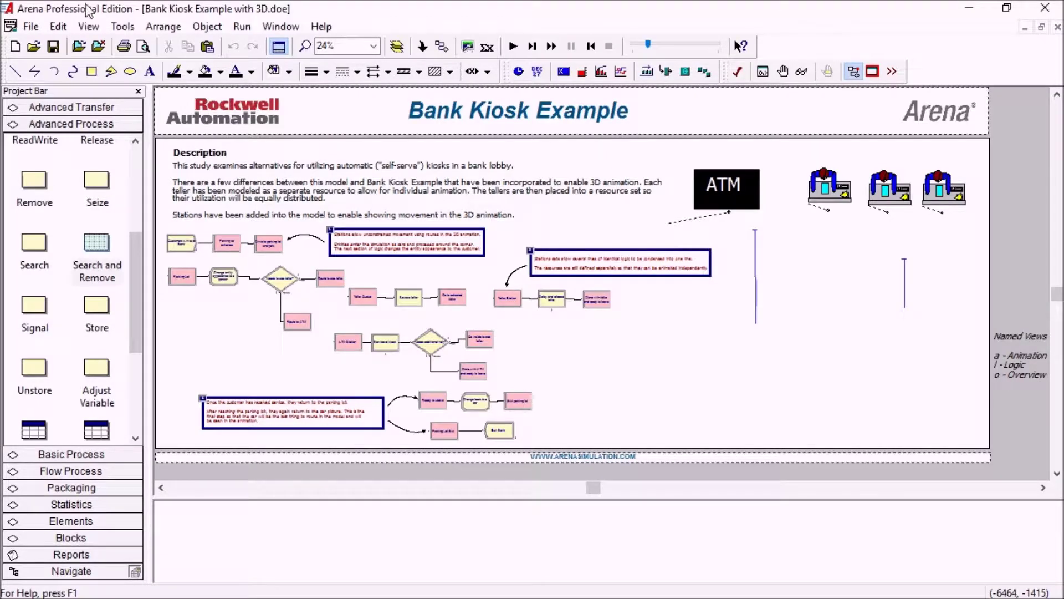
- Launch Arena Visual Designer to display the Bank Kiosk 3D lobby scene
click(123, 26)
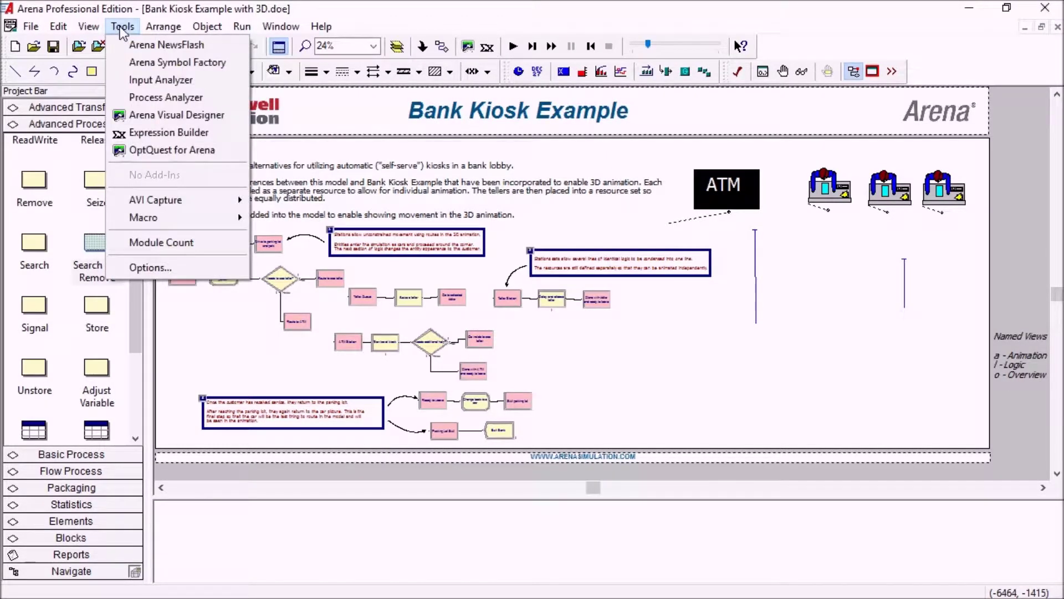
click(155, 116)
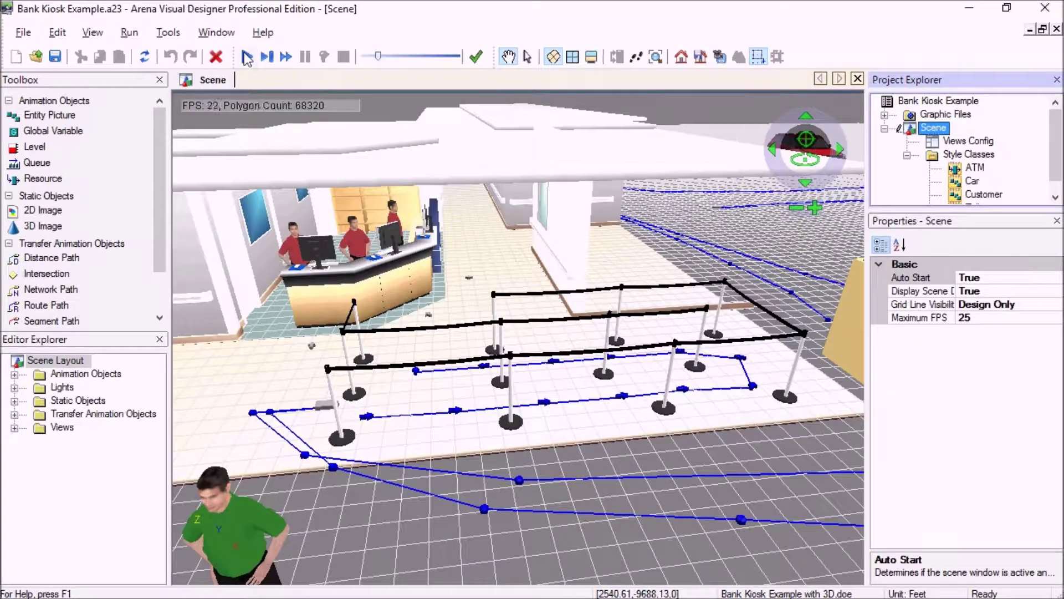
- Run the Bank Kiosk 3D animation at higher speed, then close Visual Designer without saving
click(247, 57)
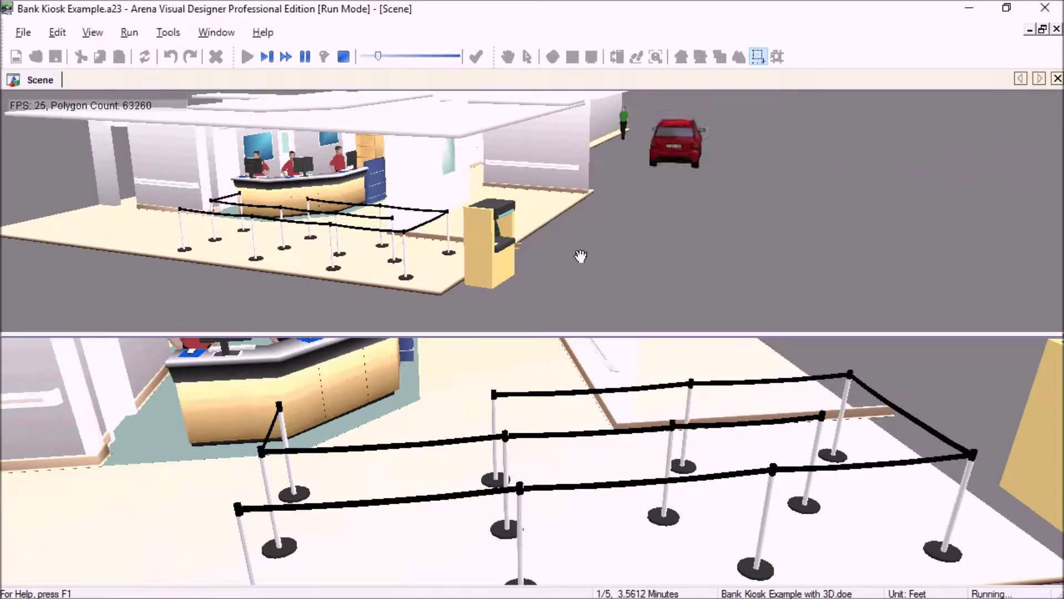
drag(378, 56, 393, 52)
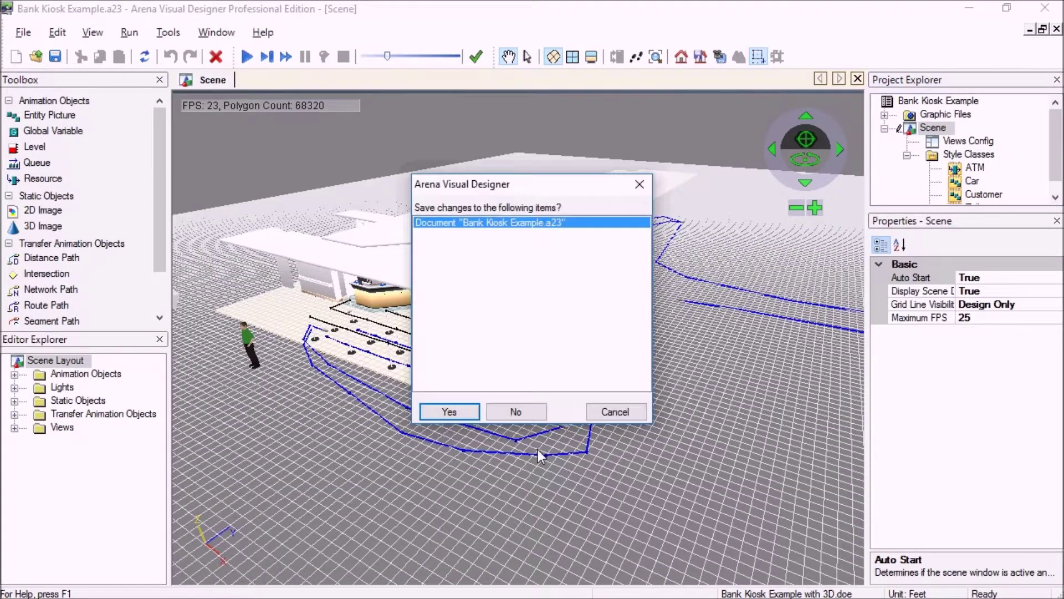
click(515, 411)
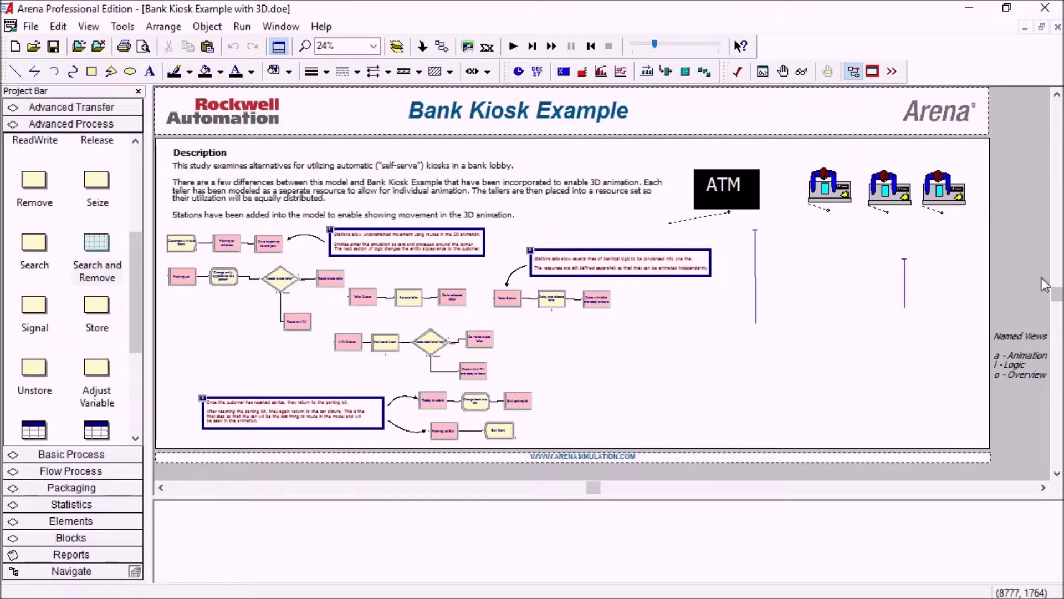
- Close the Bank Kiosk model without saving and browse the SMARTS example models
click(1044, 7)
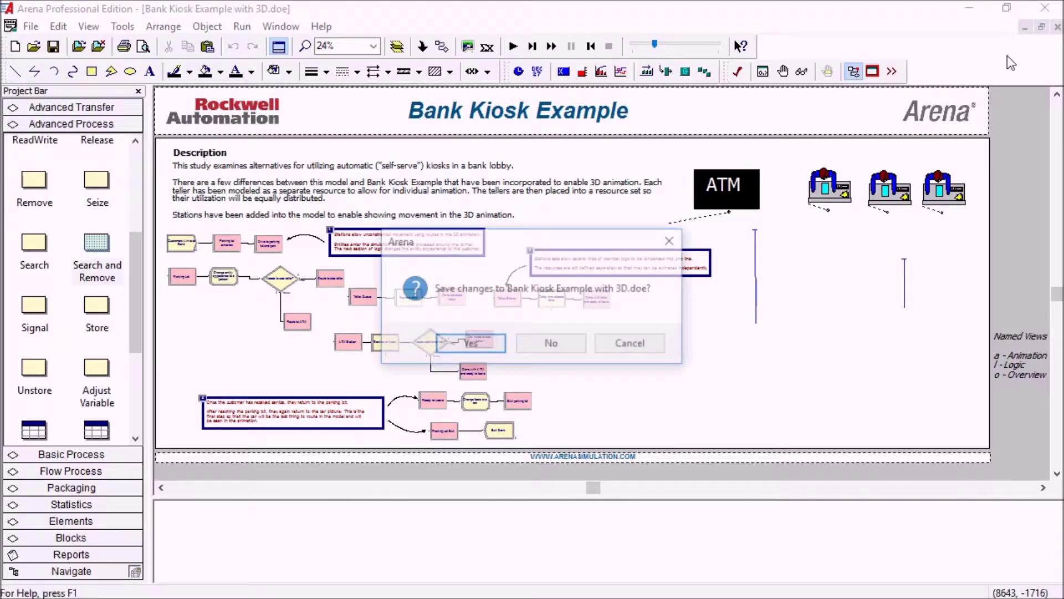
click(546, 336)
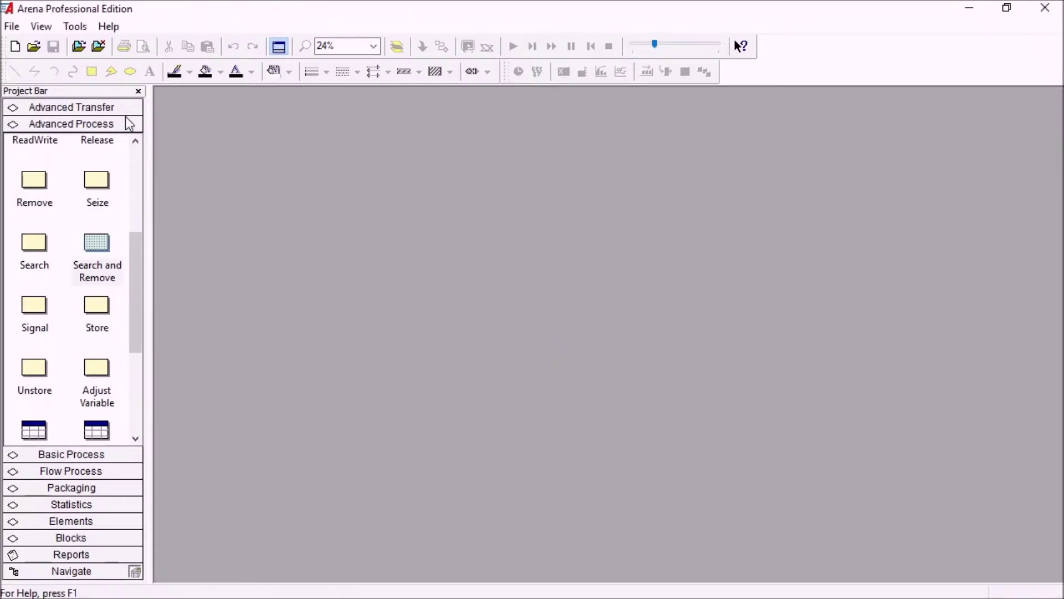
click(12, 27)
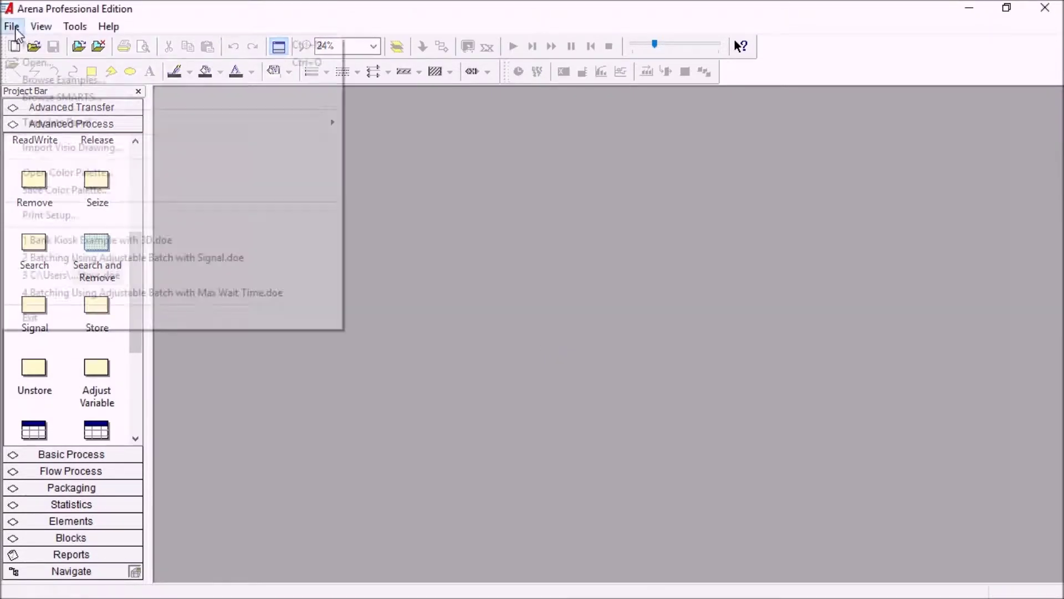
click(25, 98)
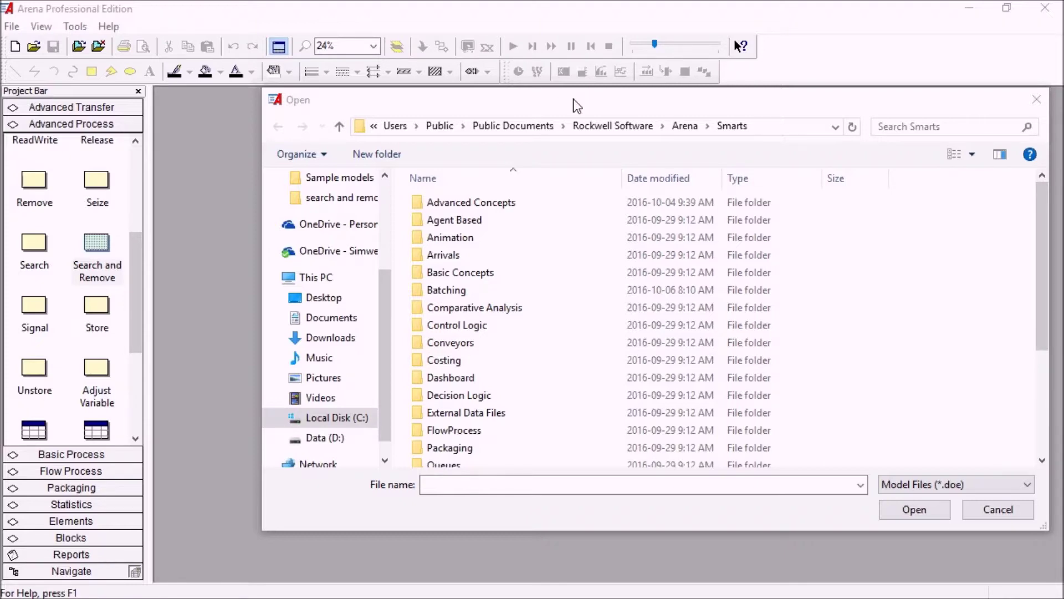
- Open Batching Using Adjustable Batch with Signal.doe from the Smarts Batching folder
double_click(455, 294)
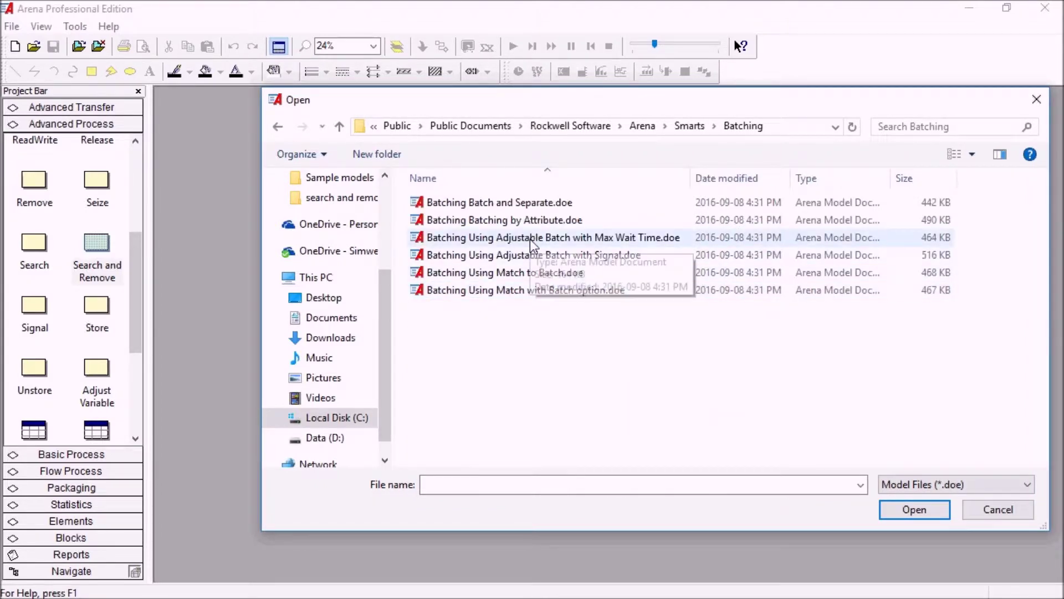
click(570, 242)
click(571, 255)
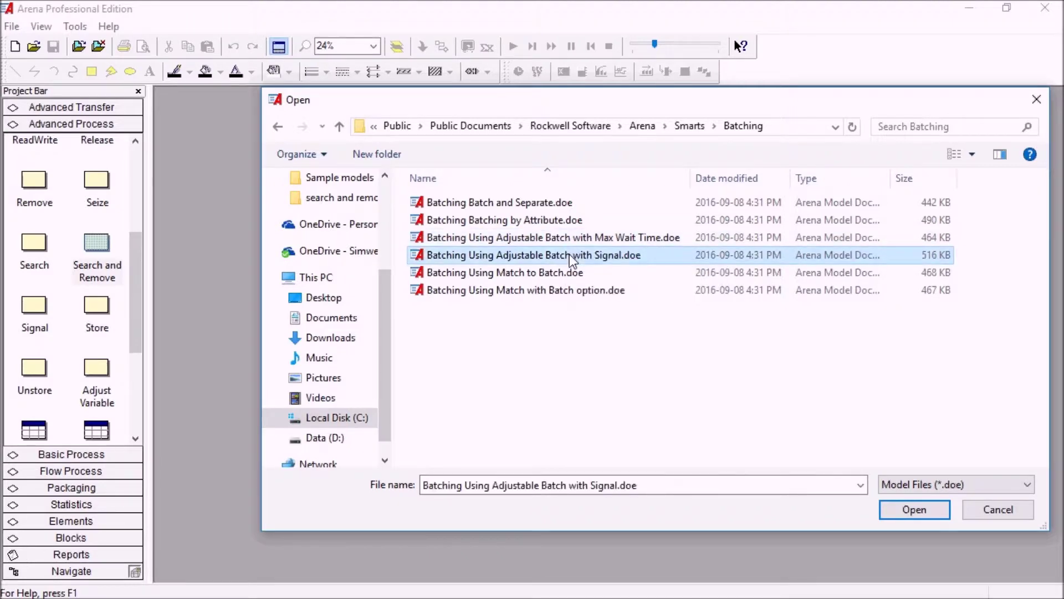
double_click(589, 255)
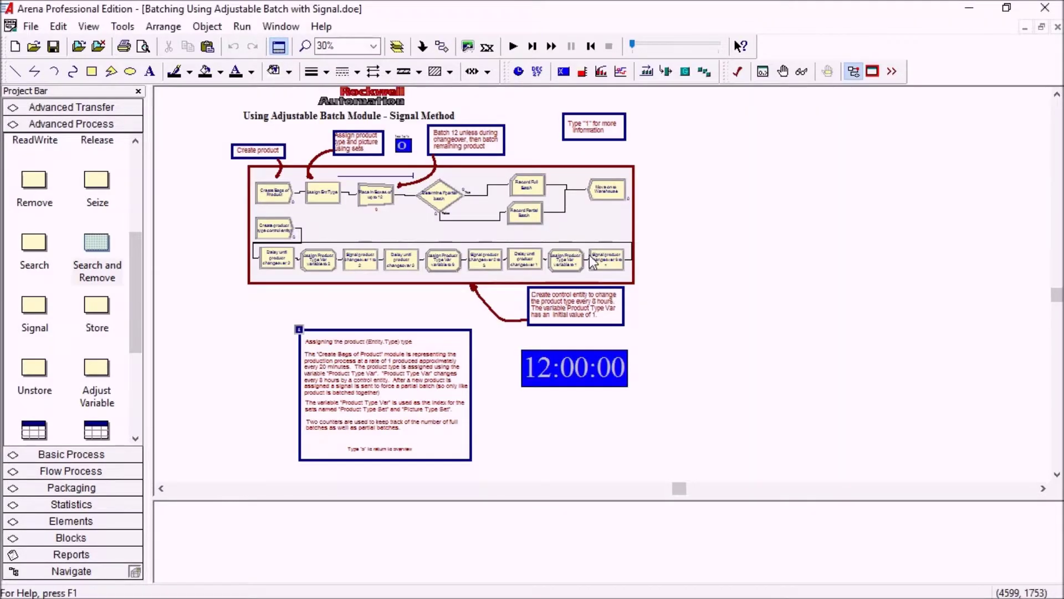
- Run the adjustable-batch signal model at increased speed, then zoom in and recentre the flowchart
scroll(658, 224, up, 3)
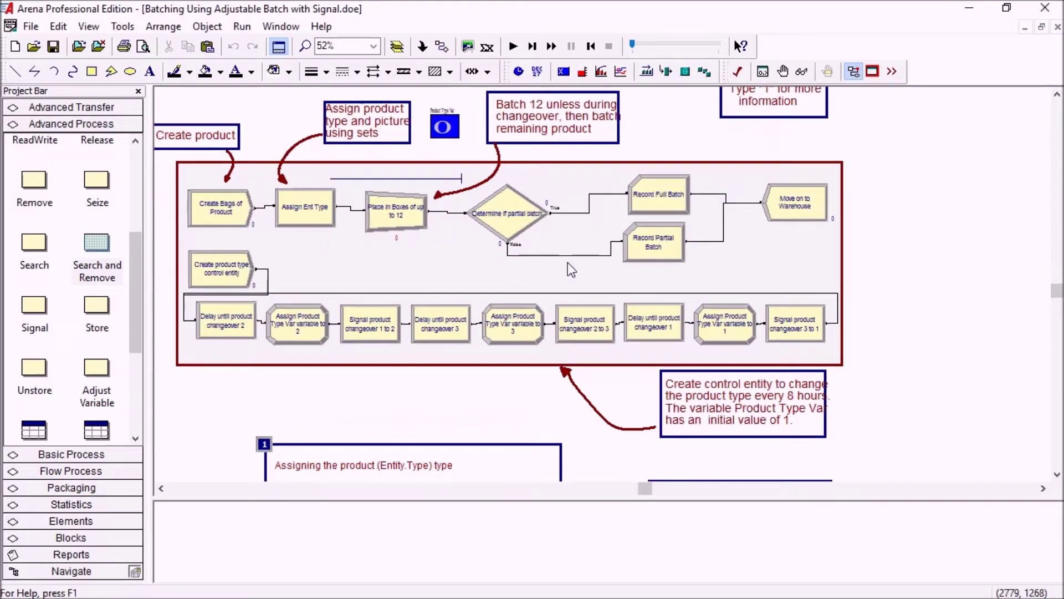
click(514, 48)
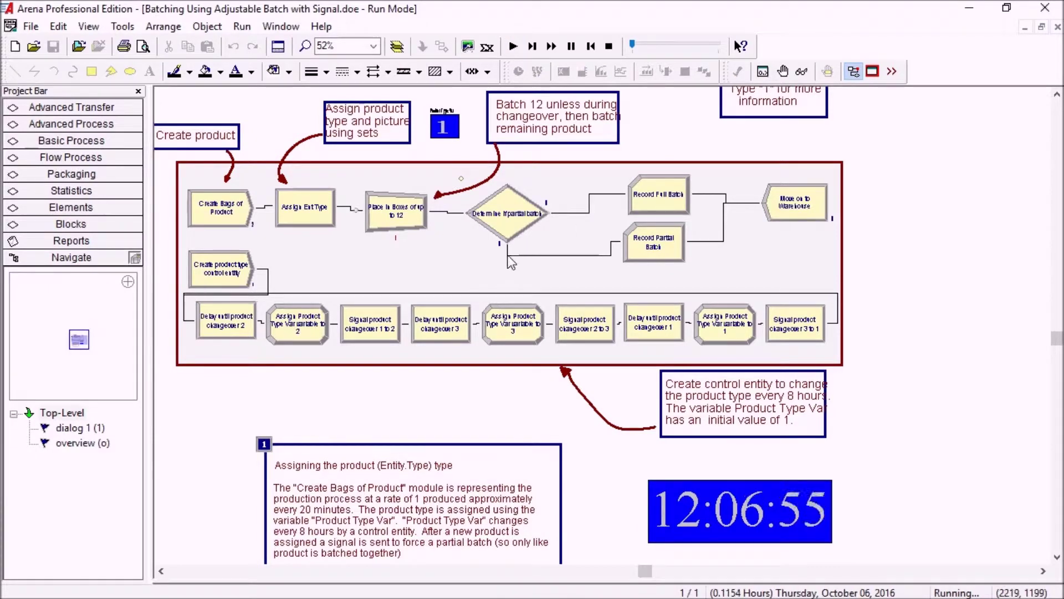
drag(631, 45, 674, 44)
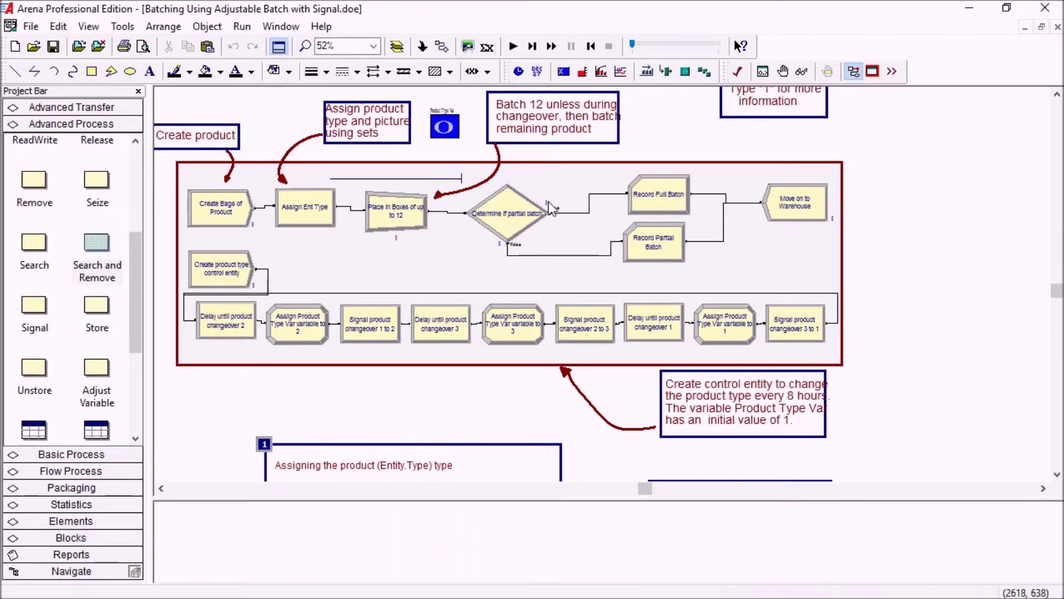
scroll(552, 208, down, 5)
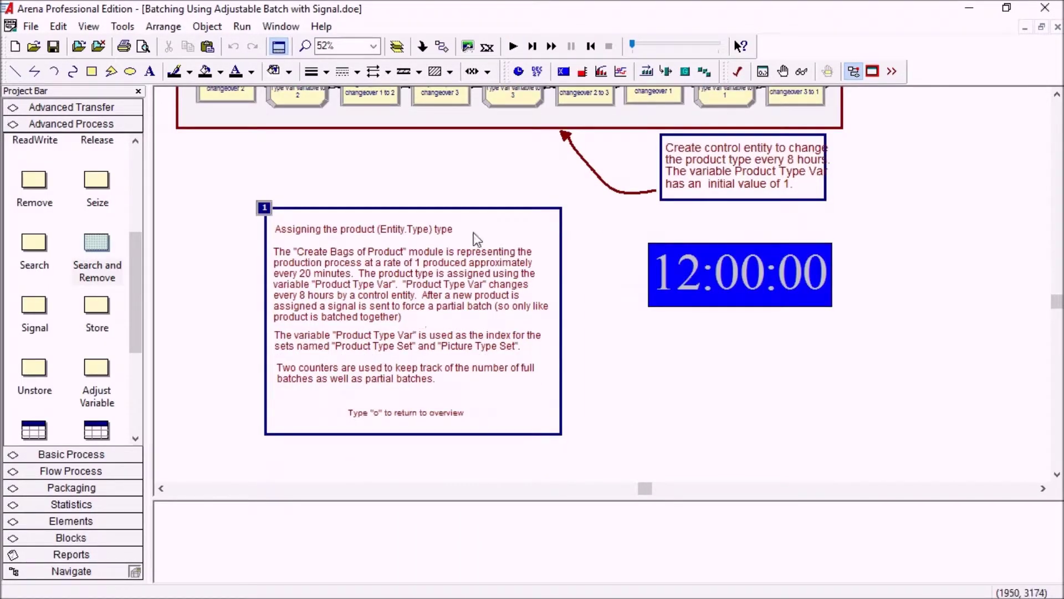
scroll(467, 237, up, 6)
key(plus)
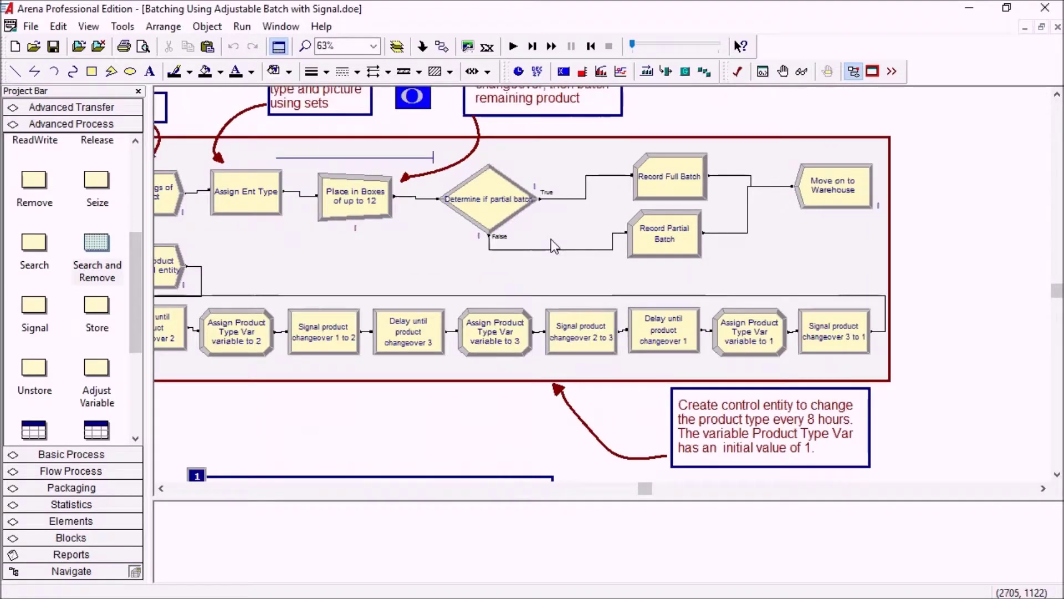
key(Left)
key(Up)
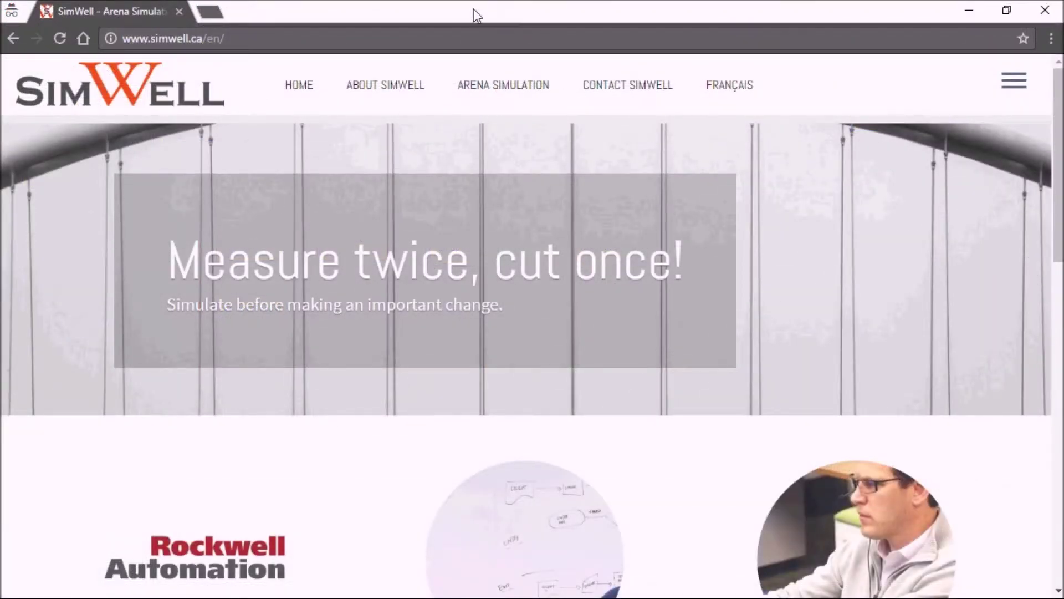
- Open the Arena 15 – New Features article from the SimWell home page news cards
scroll(229, 154, down, 10)
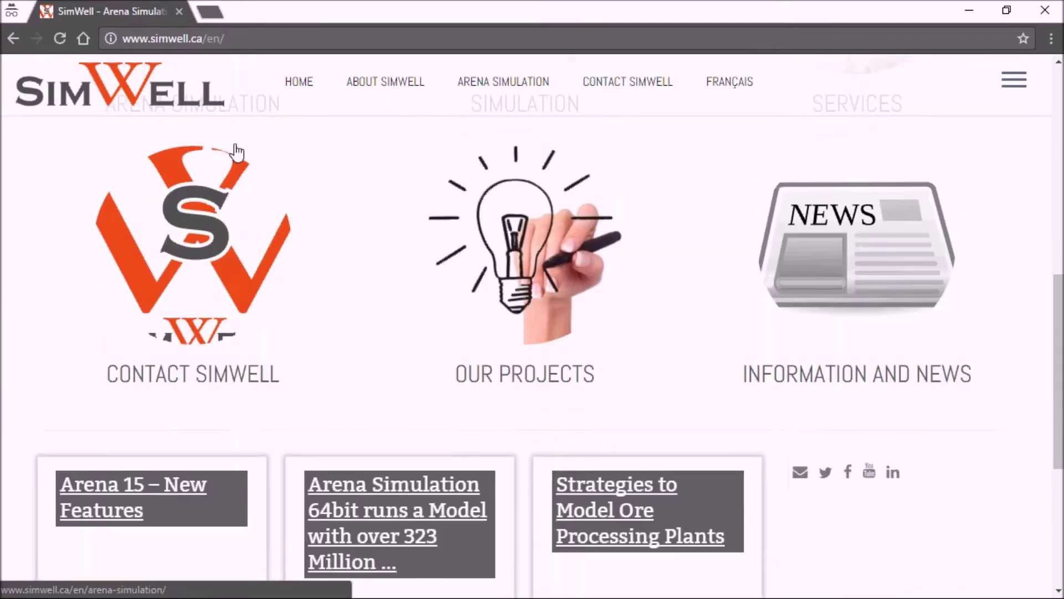
scroll(237, 152, down, 6)
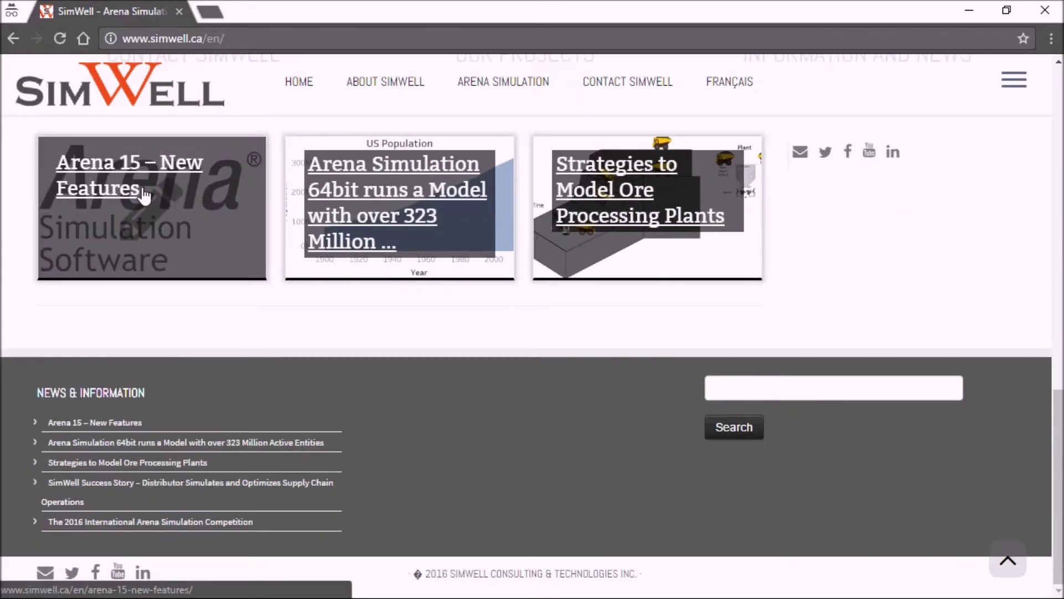
click(115, 194)
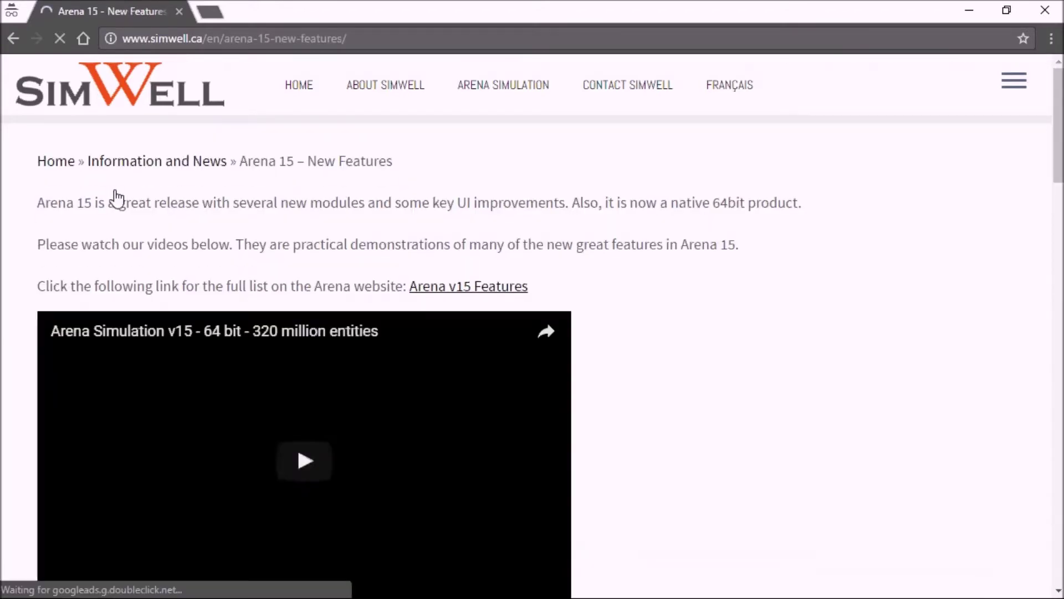
- Open the full Arena v15 Features list linked from the article
scroll(687, 254, down, 15)
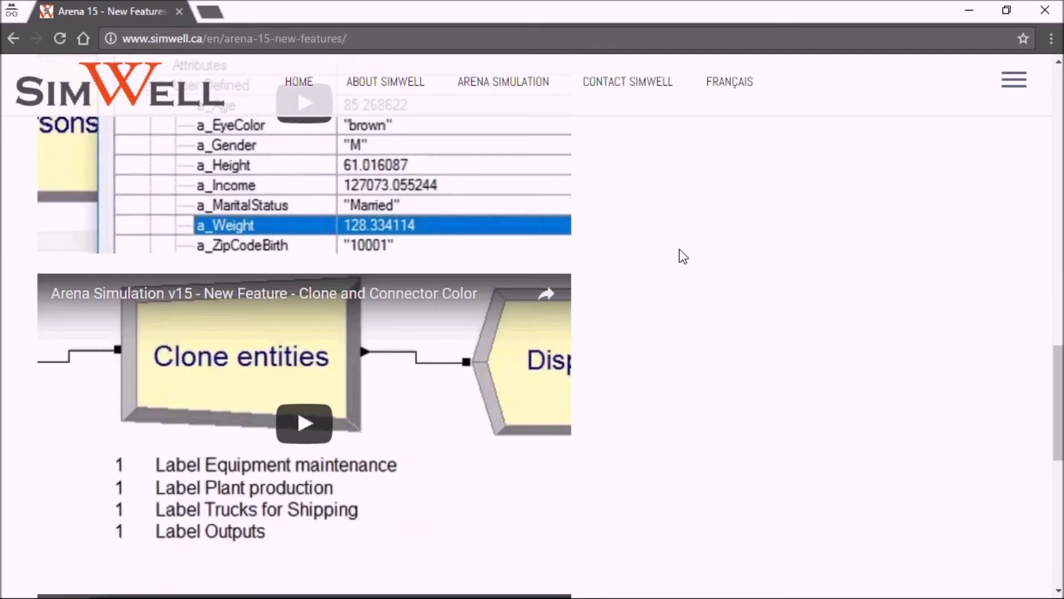
scroll(685, 261, up, 12)
scroll(685, 270, up, 4)
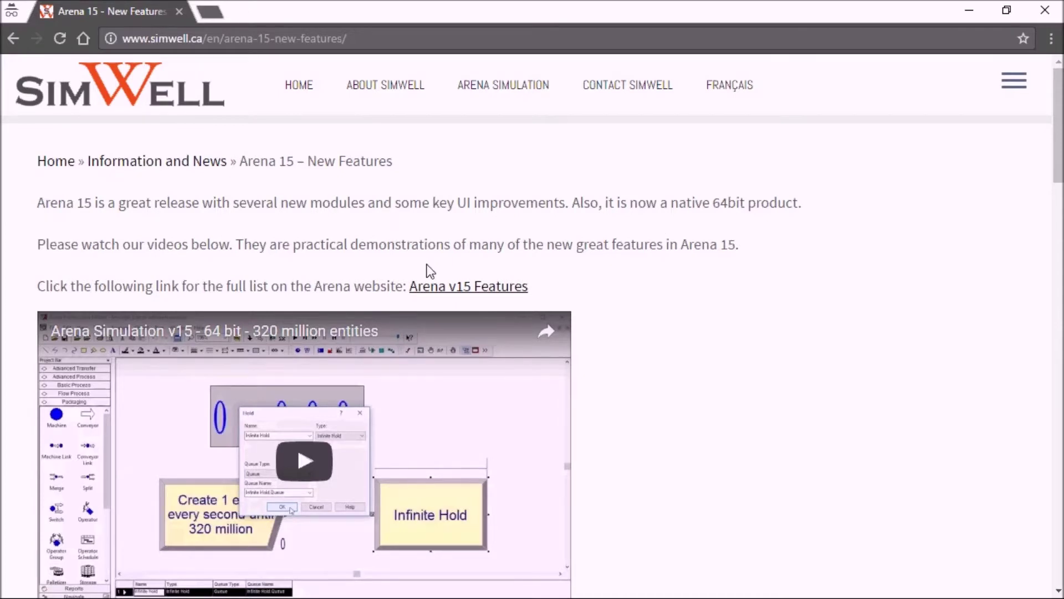
click(446, 288)
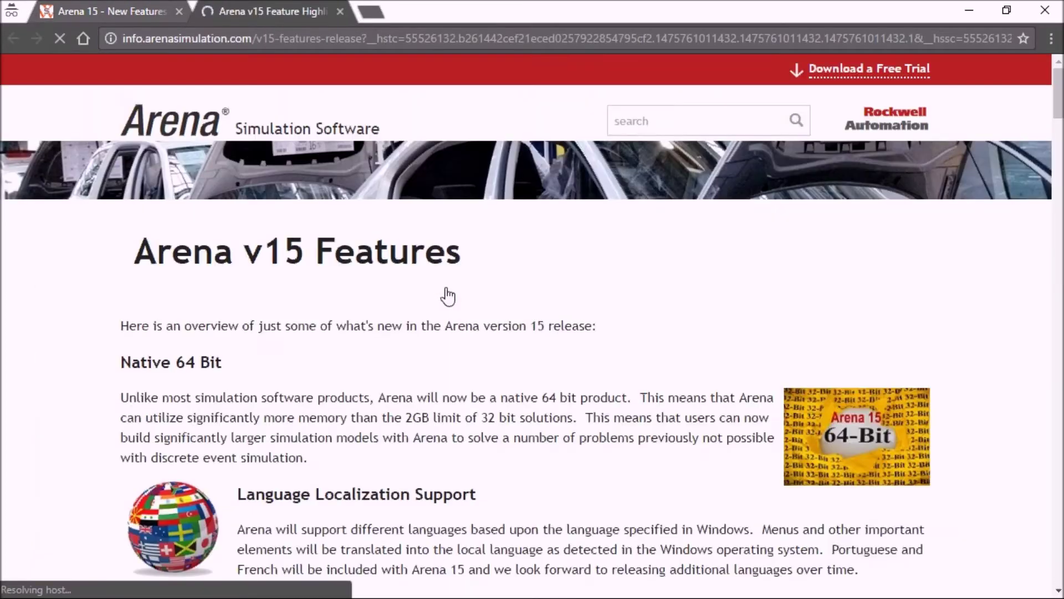
- Scroll through the Arena v15 Features page's new modules and SMART sample file tables
scroll(447, 297, down, 7)
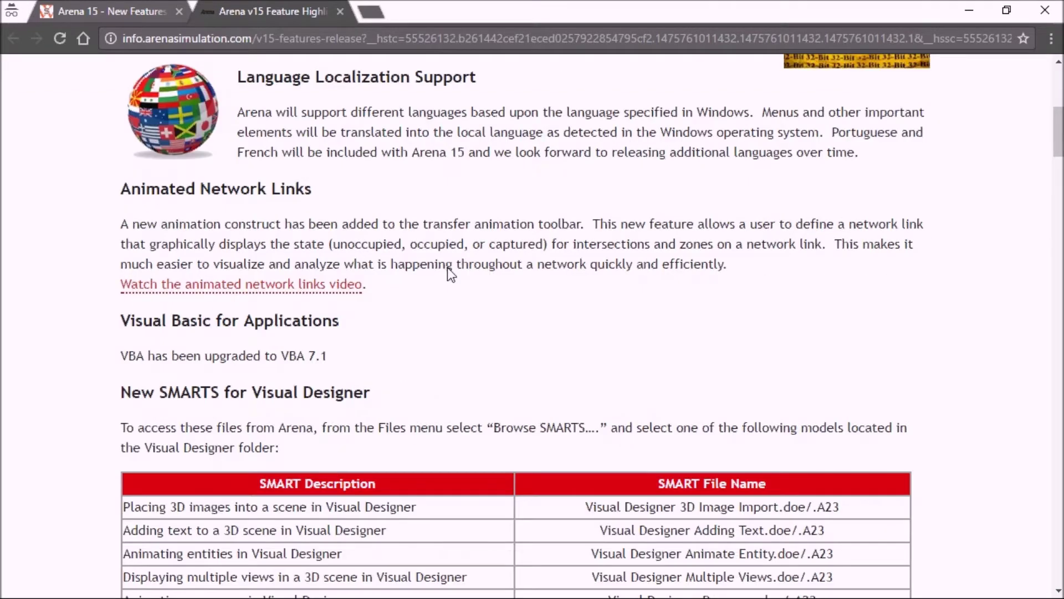
scroll(450, 269, down, 3)
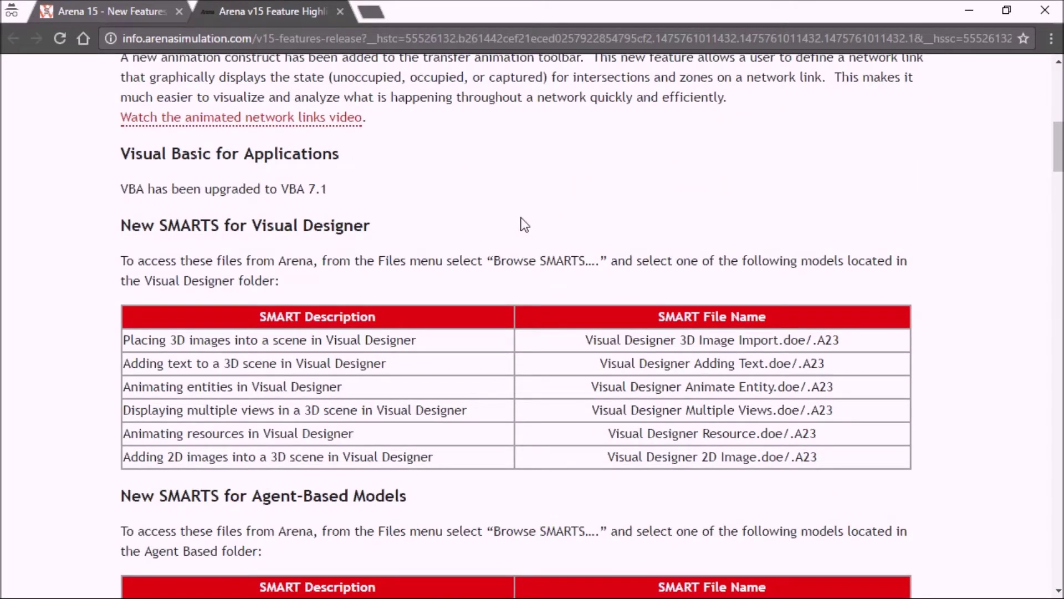
scroll(522, 223, down, 1)
scroll(248, 299, down, 3)
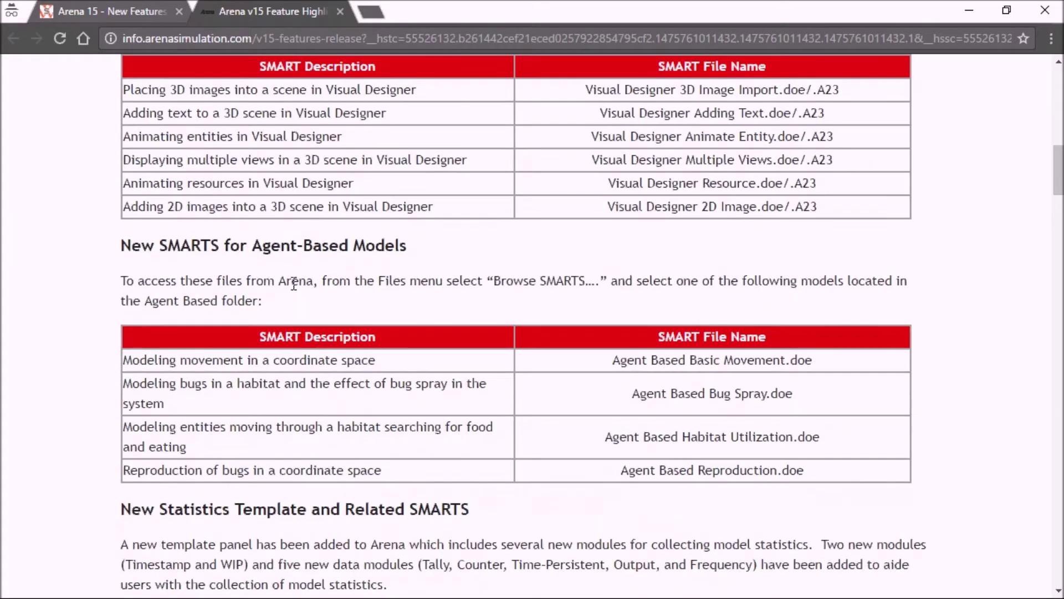
scroll(337, 242, down, 7)
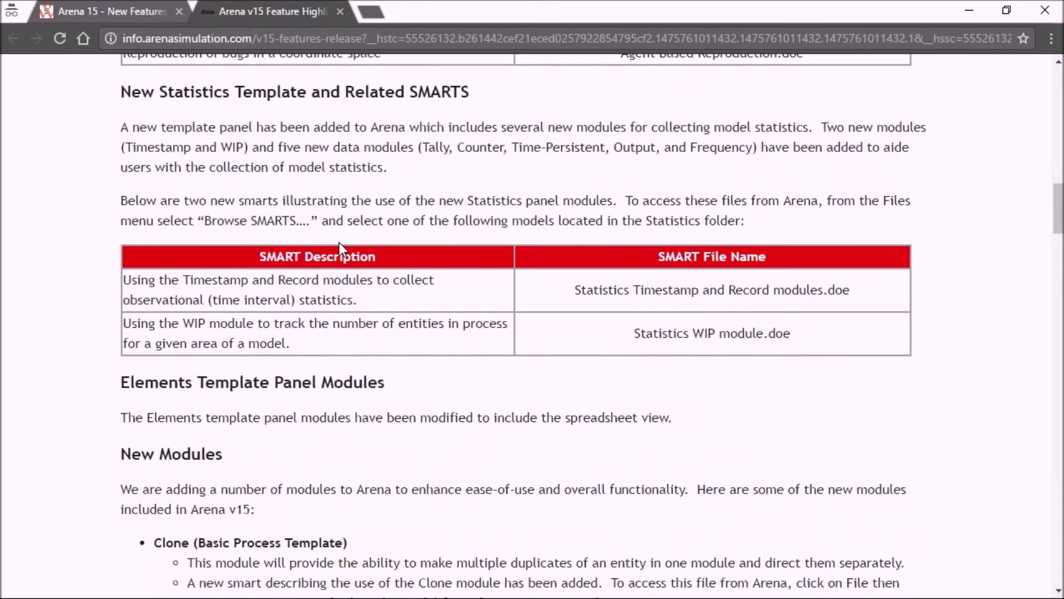
scroll(337, 228, down, 12)
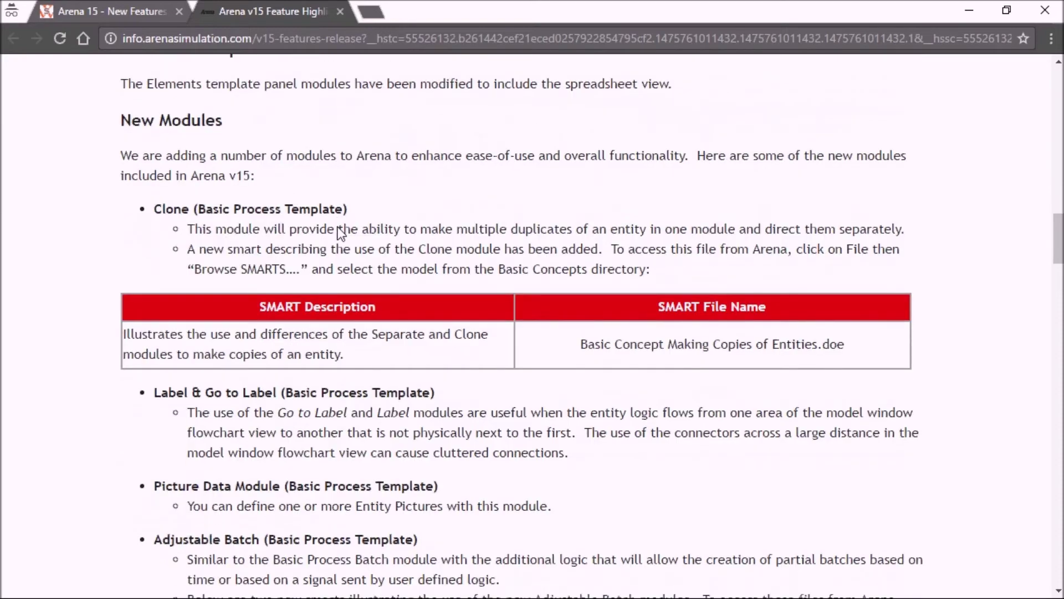
scroll(338, 227, down, 7)
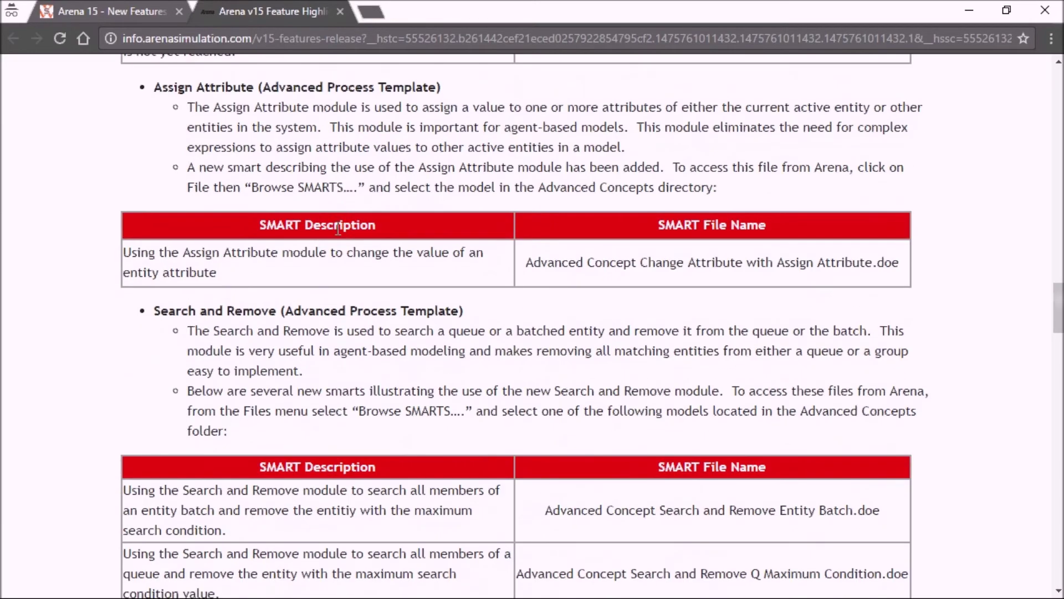